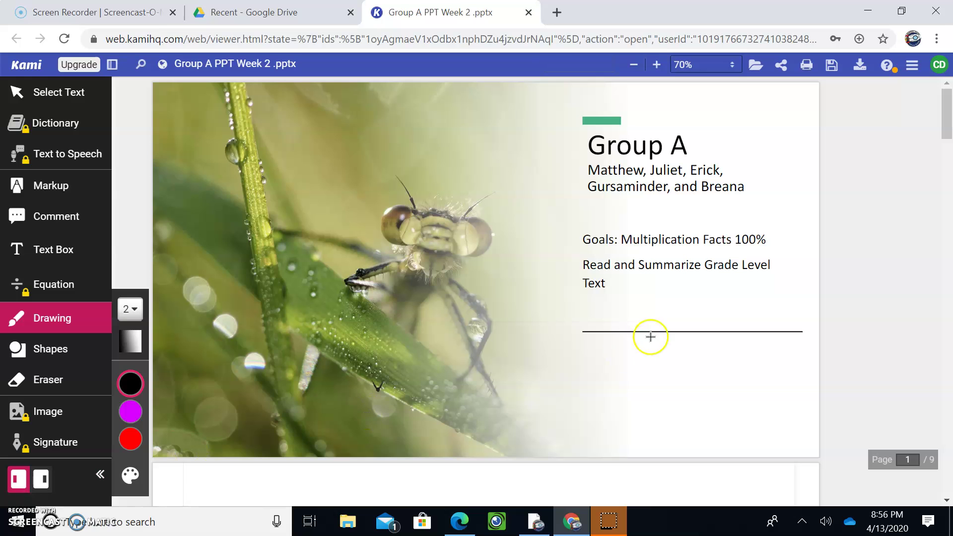
# Step: Scroll past slides 2 and 3 to the page 4 XtraMath goal slide
pyautogui.moveTo(947, 121); pyautogui.dragTo(948, 164)
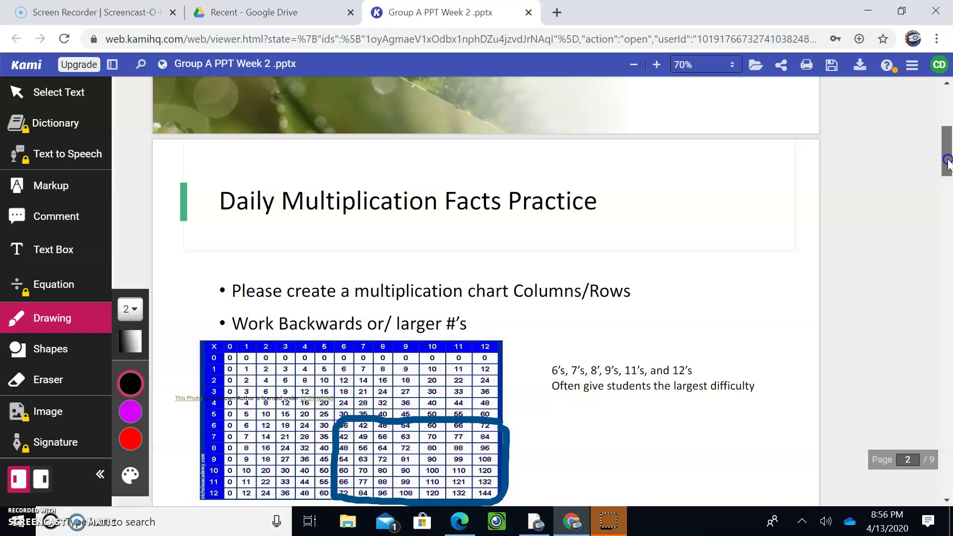
pyautogui.moveTo(948, 161); pyautogui.dragTo(949, 168)
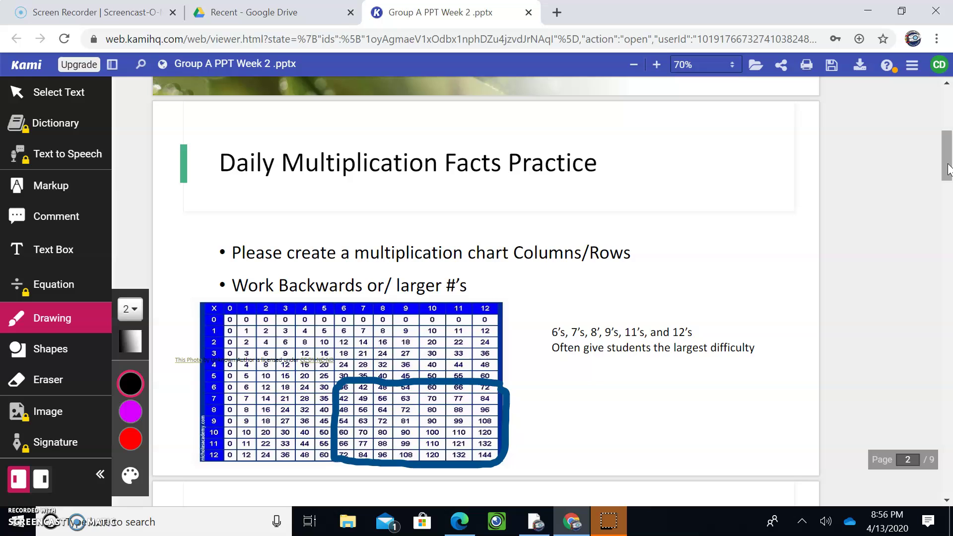
pyautogui.moveTo(948, 169); pyautogui.dragTo(951, 219)
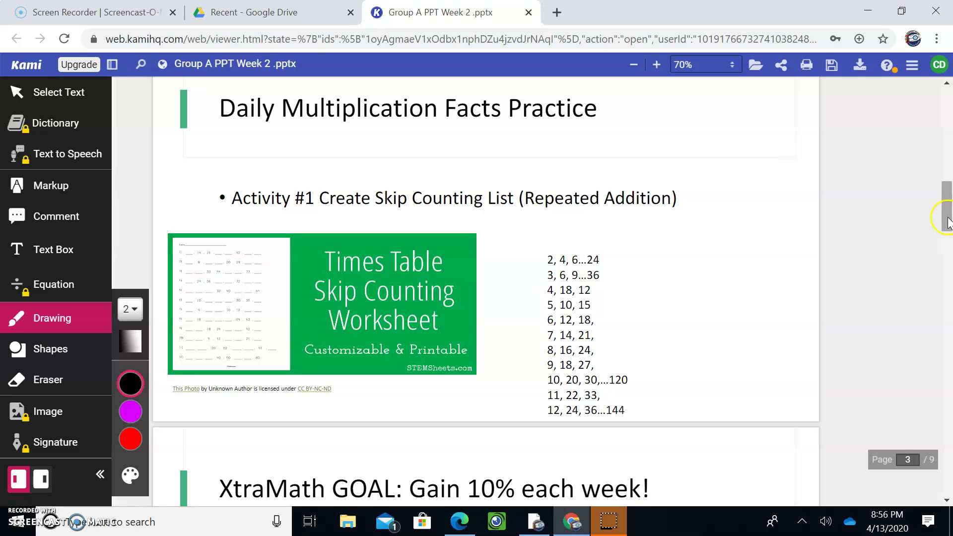
pyautogui.moveTo(950, 218)
pyautogui.mouseDown()
pyautogui.moveTo(945, 181)
pyautogui.moveTo(939, 226)
pyautogui.mouseUp()
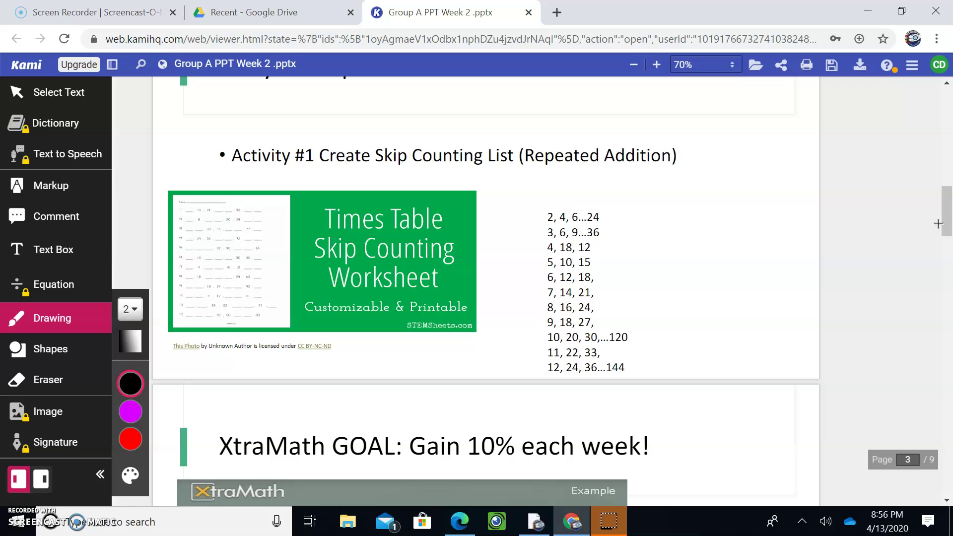
pyautogui.click(947, 209)
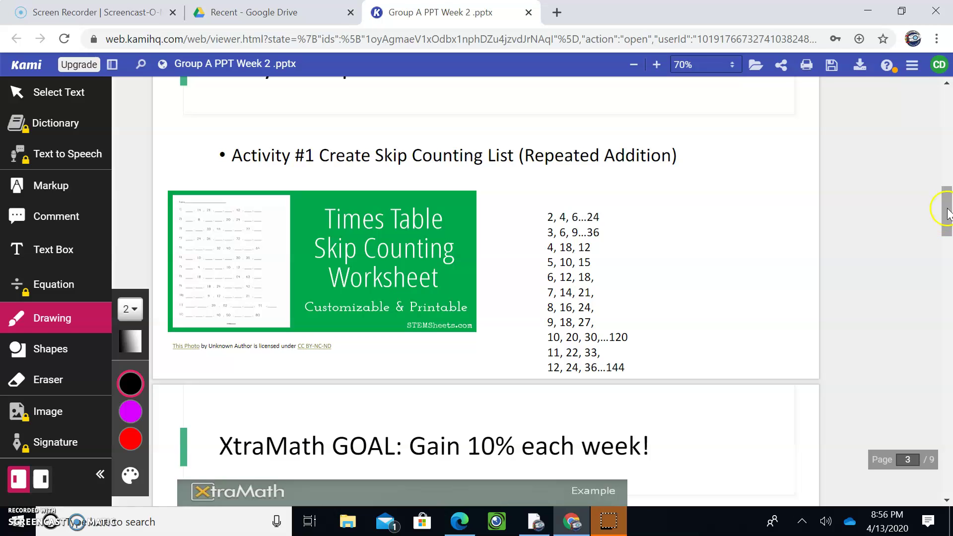
pyautogui.click(948, 211)
# Step: Scroll down to the page 5 Division Strategies slide showing 9 ÷ 3
pyautogui.moveTo(948, 211); pyautogui.dragTo(948, 247)
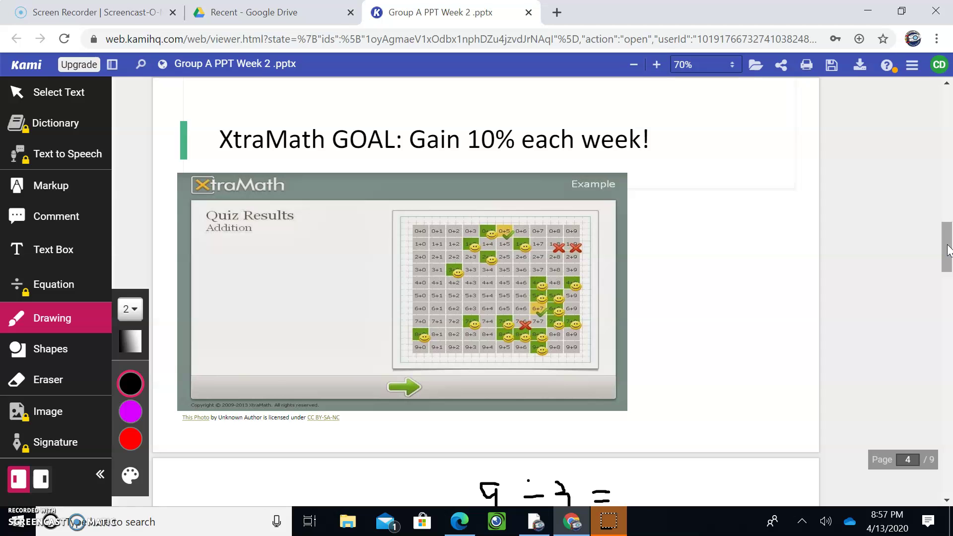
pyautogui.moveTo(948, 251); pyautogui.dragTo(947, 289)
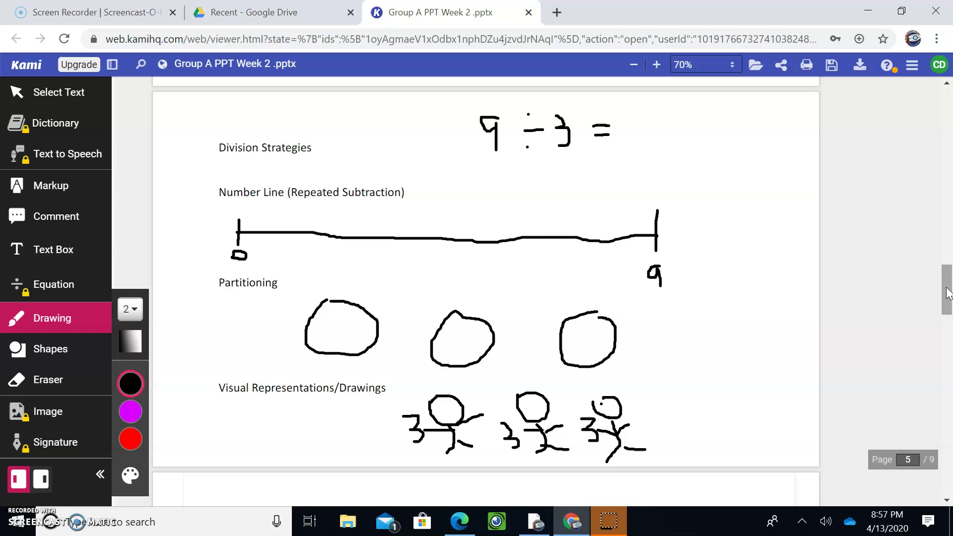
# Step: Mark and label number-line ticks, draw three jumps from 9 back to 0, and write 3 as the answer
pyautogui.moveTo(519, 227); pyautogui.dragTo(521, 254)
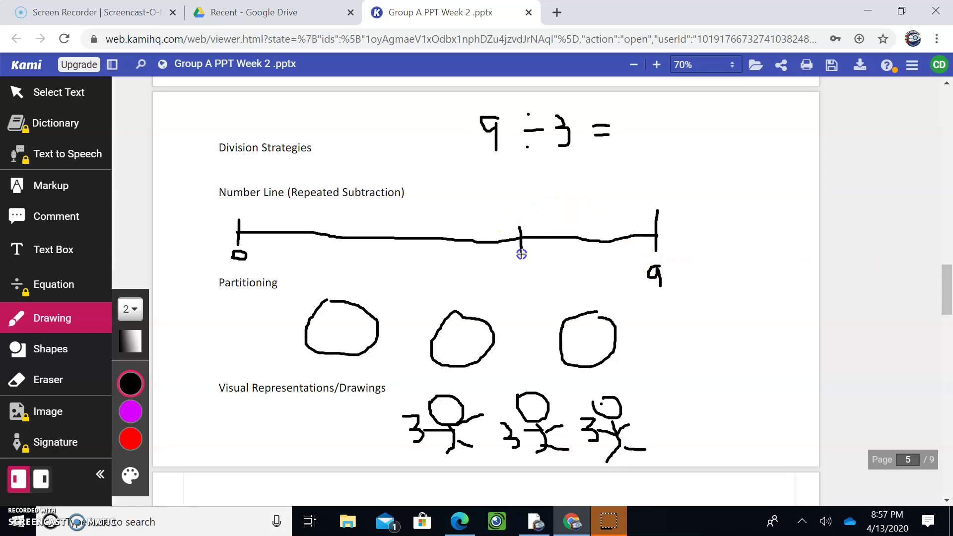
pyautogui.moveTo(382, 223); pyautogui.dragTo(383, 253)
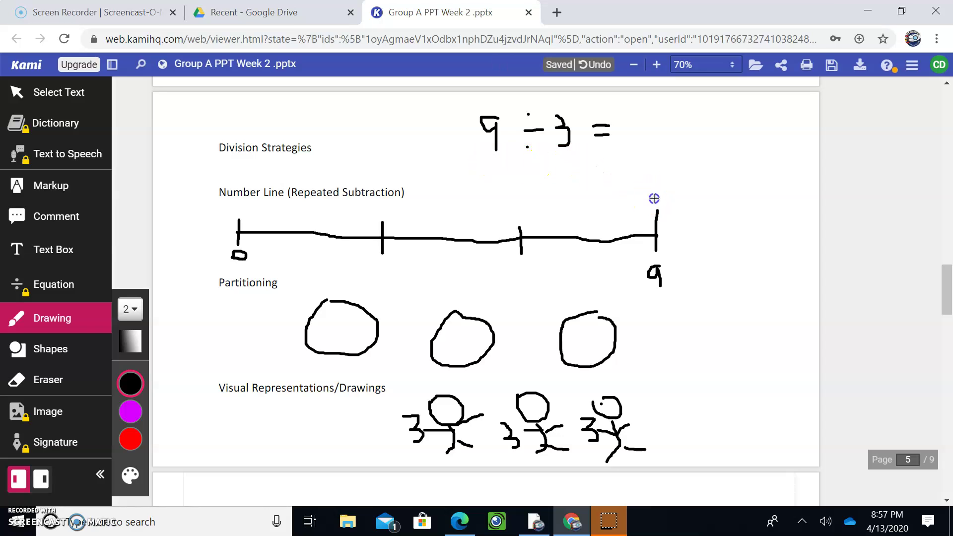
pyautogui.moveTo(654, 198)
pyautogui.mouseDown()
pyautogui.moveTo(623, 178)
pyautogui.moveTo(551, 187)
pyautogui.moveTo(525, 211)
pyautogui.mouseUp()
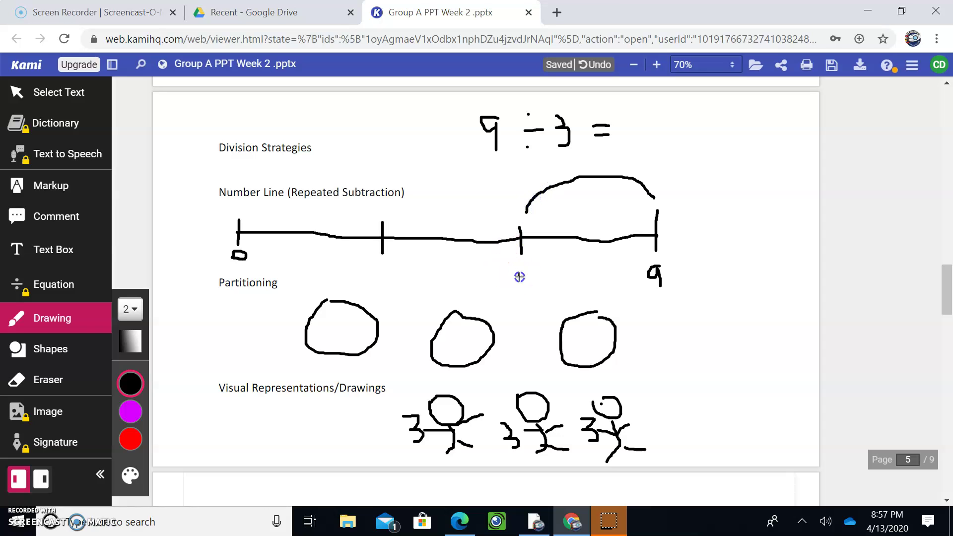
pyautogui.moveTo(519, 273); pyautogui.dragTo(530, 292)
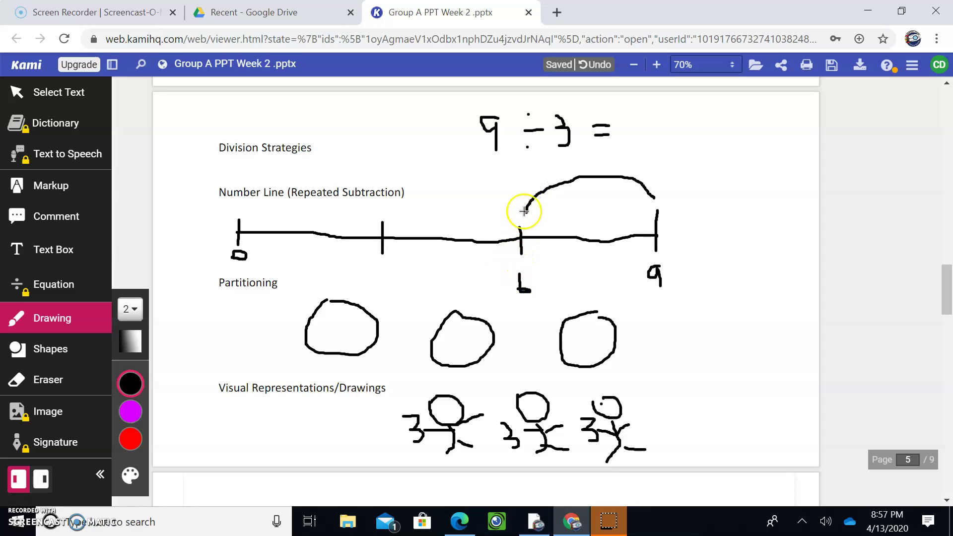
pyautogui.moveTo(526, 212)
pyautogui.mouseDown()
pyautogui.moveTo(511, 183)
pyautogui.moveTo(416, 171)
pyautogui.moveTo(384, 210)
pyautogui.mouseUp()
pyautogui.moveTo(378, 275); pyautogui.dragTo(379, 290)
pyautogui.moveTo(383, 231)
pyautogui.mouseDown()
pyautogui.moveTo(335, 186)
pyautogui.moveTo(239, 214)
pyautogui.mouseUp()
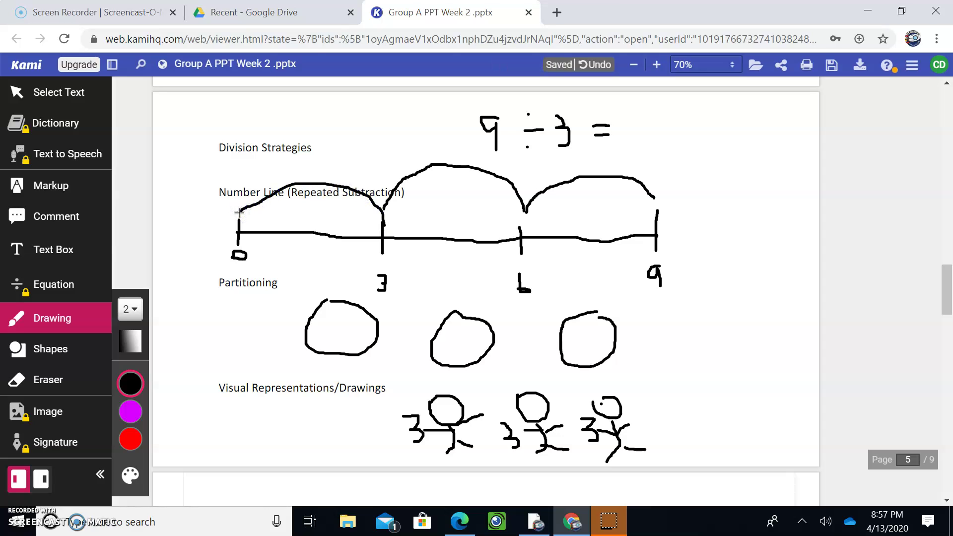
pyautogui.moveTo(637, 118)
pyautogui.mouseDown()
pyautogui.moveTo(654, 139)
pyautogui.moveTo(638, 143)
pyautogui.mouseUp()
# Step: Draw nine dots across the three partitioning circles, three in each
pyautogui.click(337, 338)
pyautogui.click(458, 349)
pyautogui.click(588, 350)
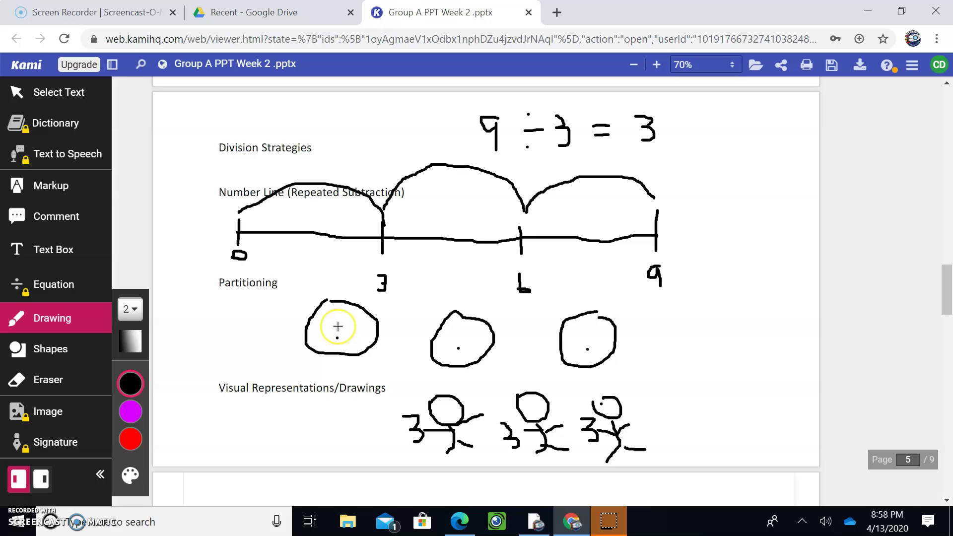
pyautogui.click(461, 340)
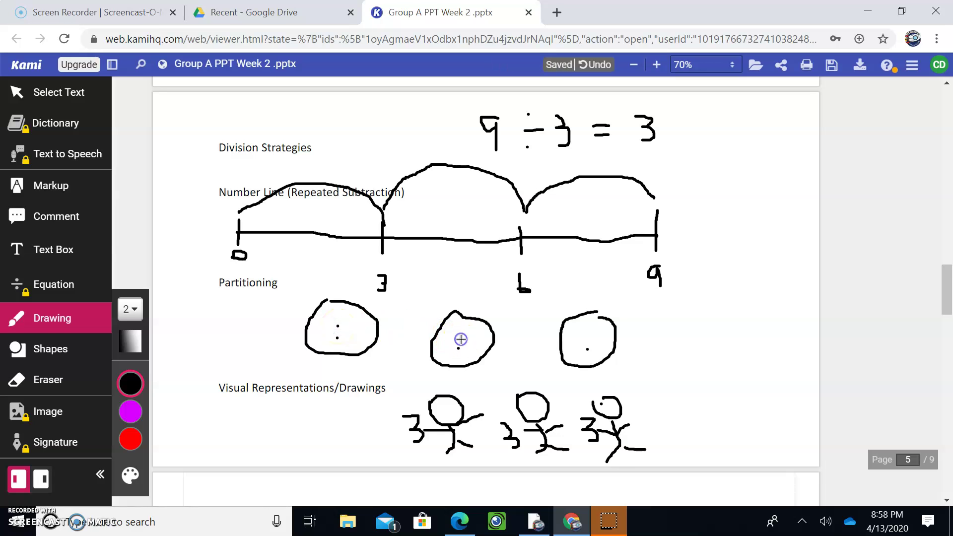
pyautogui.click(585, 343)
pyautogui.click(353, 330)
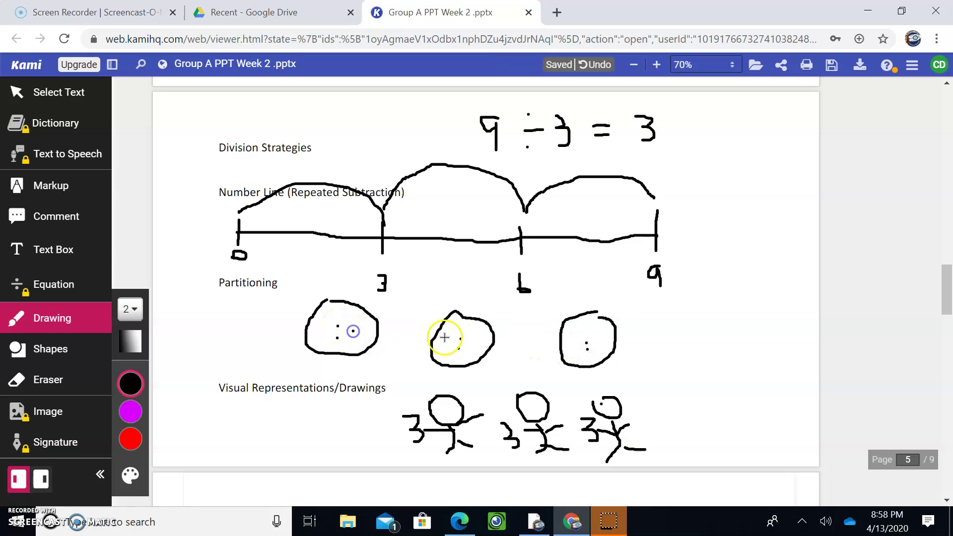
pyautogui.click(475, 340)
pyautogui.click(589, 340)
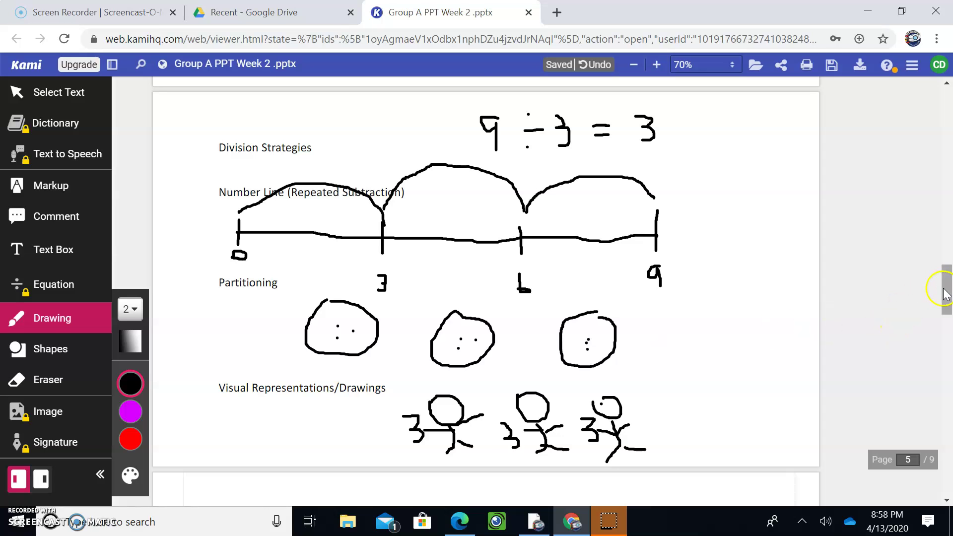
# Step: Scroll past the page 6 KhanAcademy slide to the page 7 SRI Lexile Assessment slide
pyautogui.moveTo(949, 285); pyautogui.dragTo(949, 311)
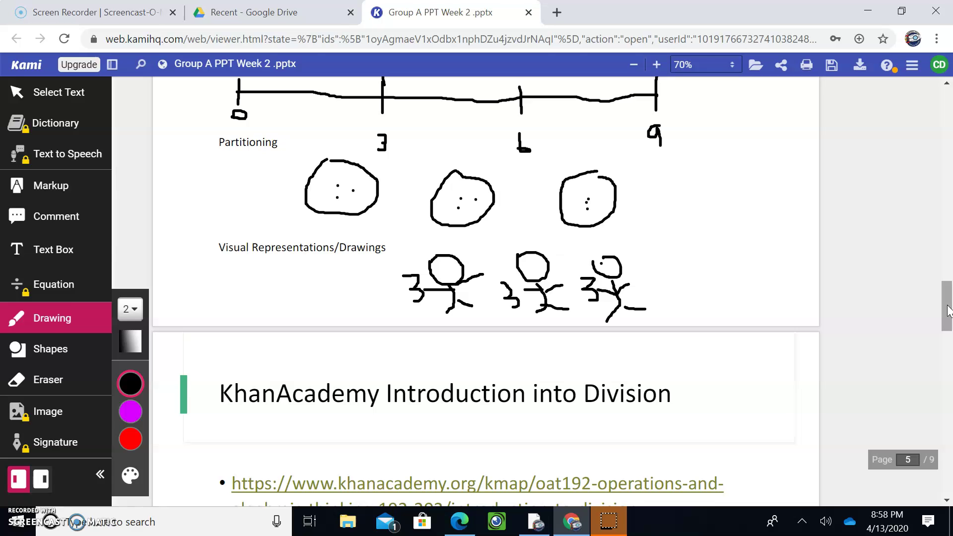
pyautogui.moveTo(948, 311); pyautogui.dragTo(949, 347)
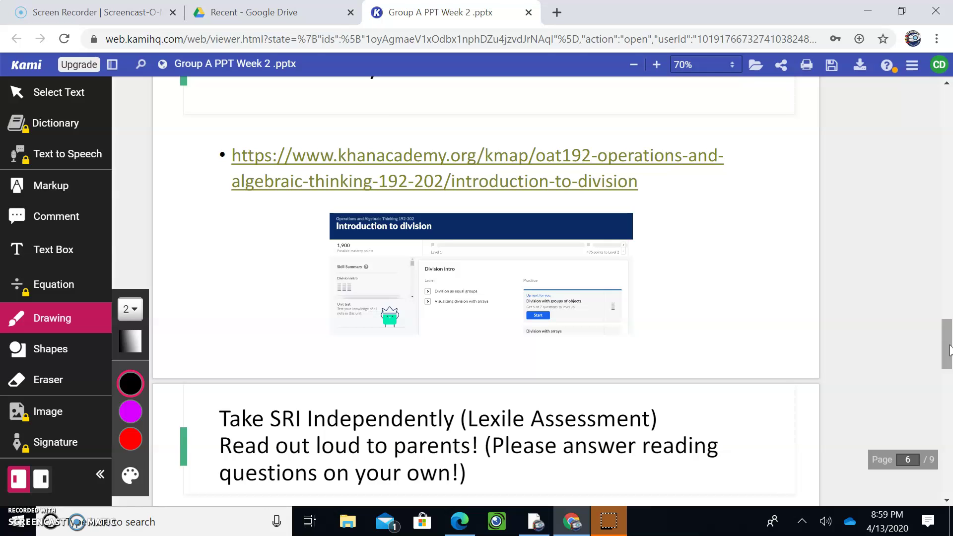
pyautogui.moveTo(949, 350); pyautogui.dragTo(948, 382)
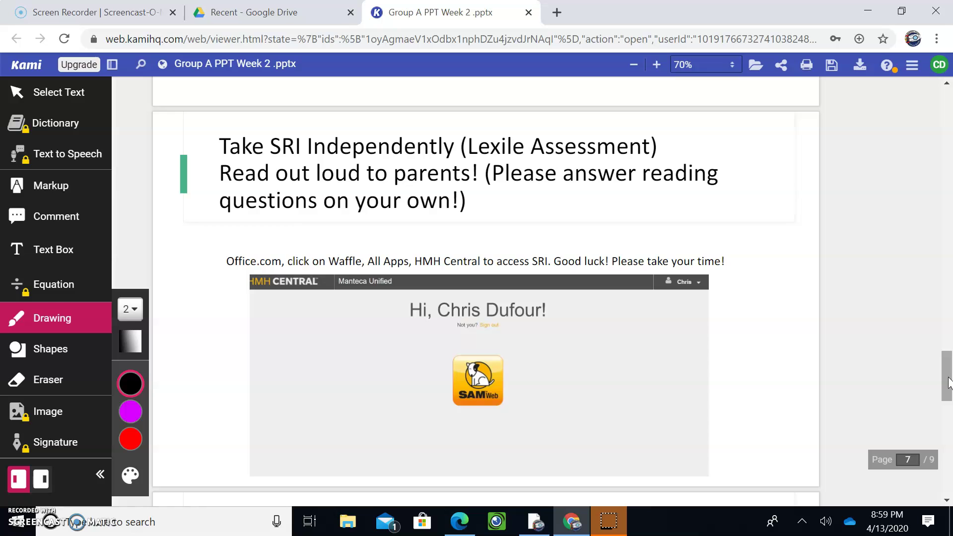
# Step: Scroll to page 8, the Daily Reading Henry and Mudge and Frog and Toad slide
pyautogui.moveTo(949, 382); pyautogui.dragTo(949, 395)
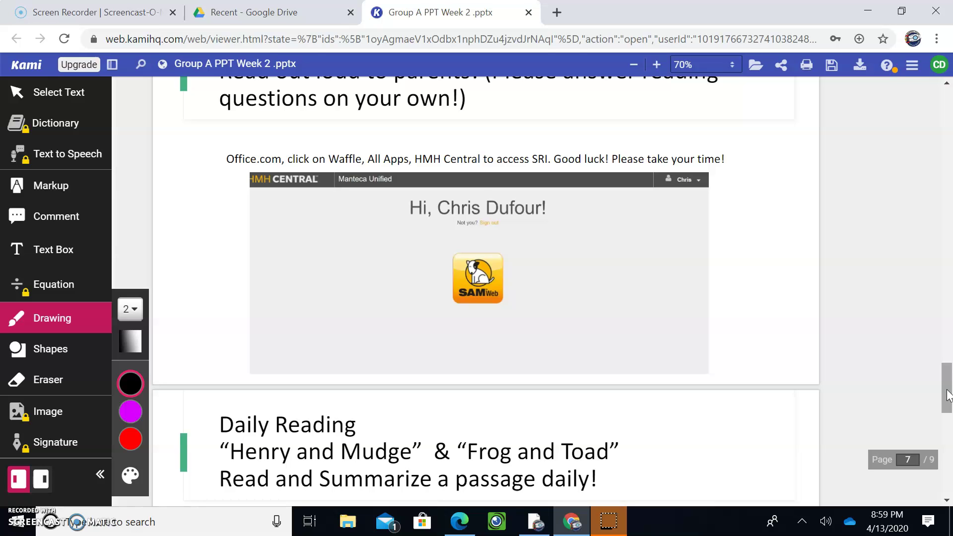
pyautogui.moveTo(948, 395); pyautogui.dragTo(948, 416)
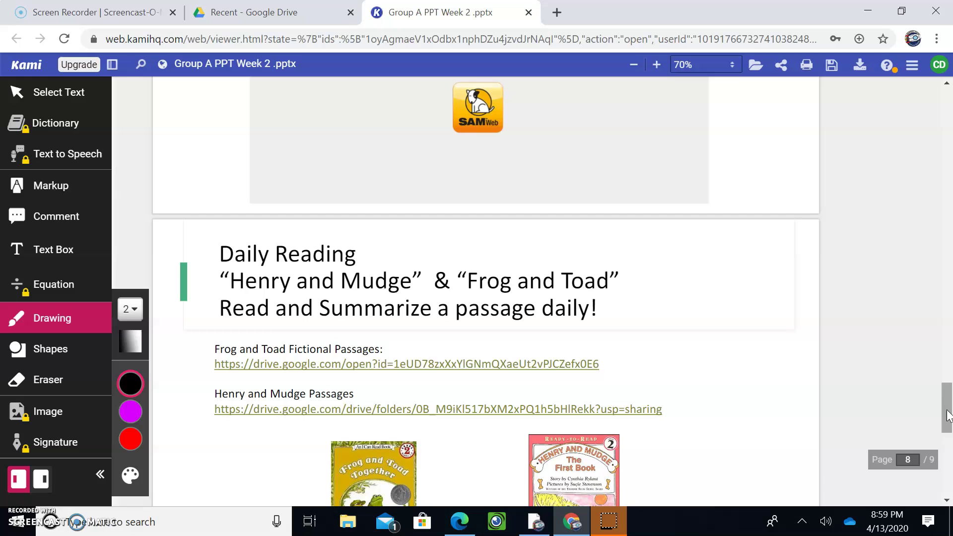
# Step: Scroll down to the page 9 Expository and Narrative Sentence Frame slide
pyautogui.moveTo(948, 416); pyautogui.dragTo(951, 469)
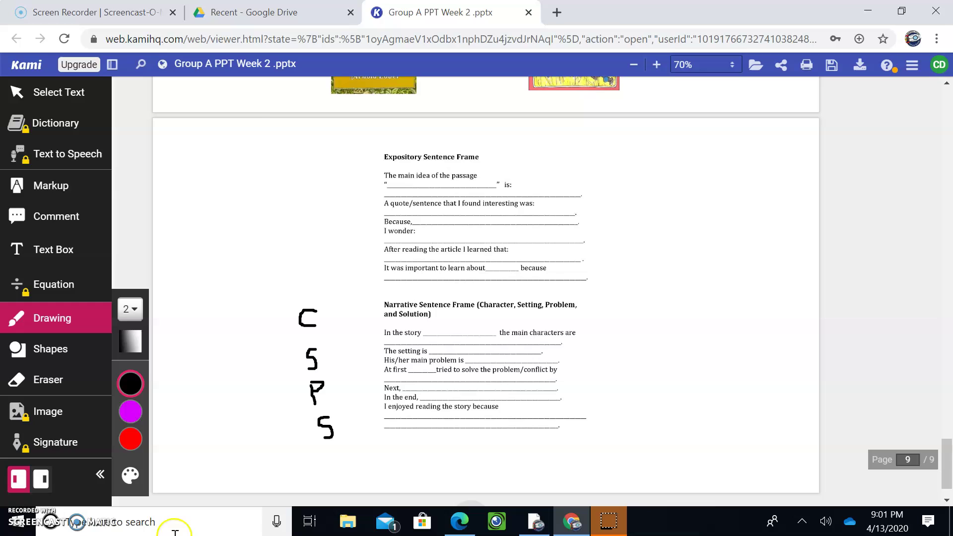
pyautogui.click(17, 517)
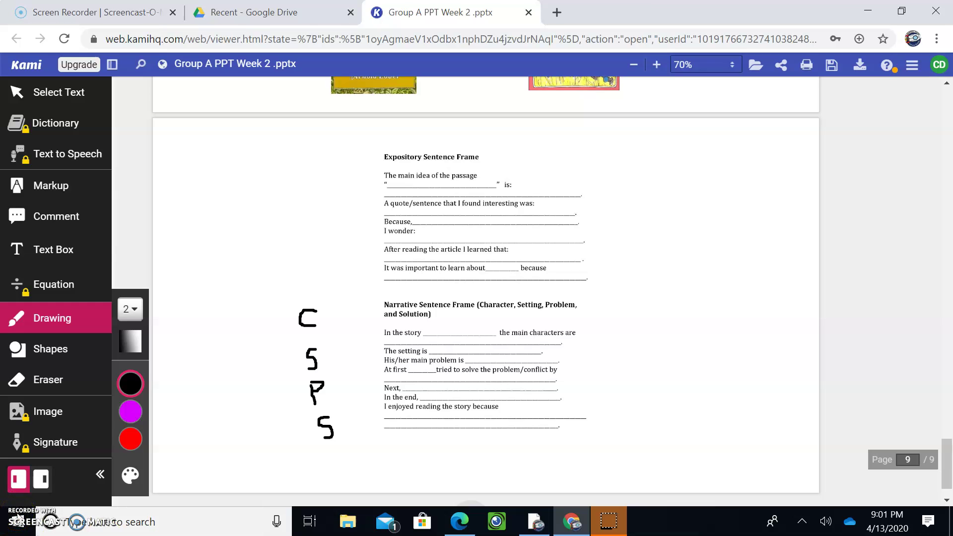